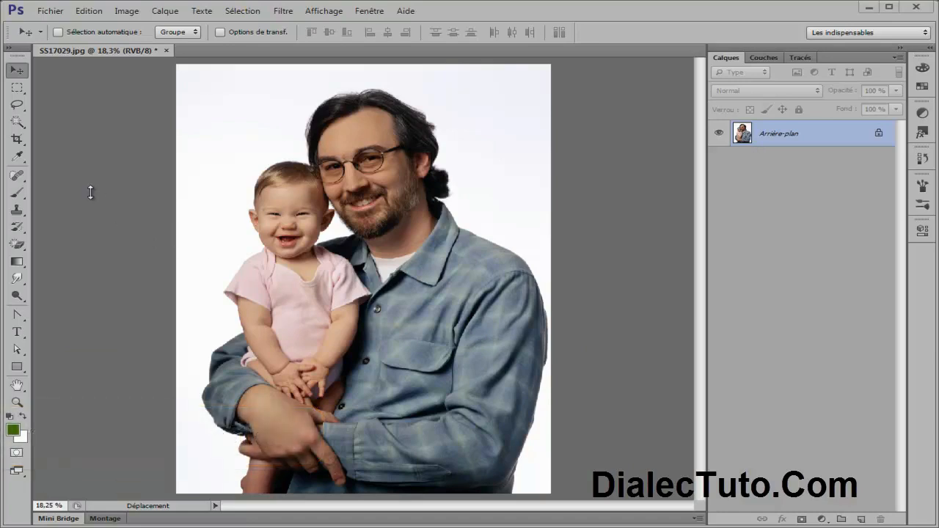
# Step: Activate the Magnetic Lasso tool and toggle its cursor between the width circle and the standard pointer
pyautogui.click(18, 108)
pyautogui.rightClick(17, 109)
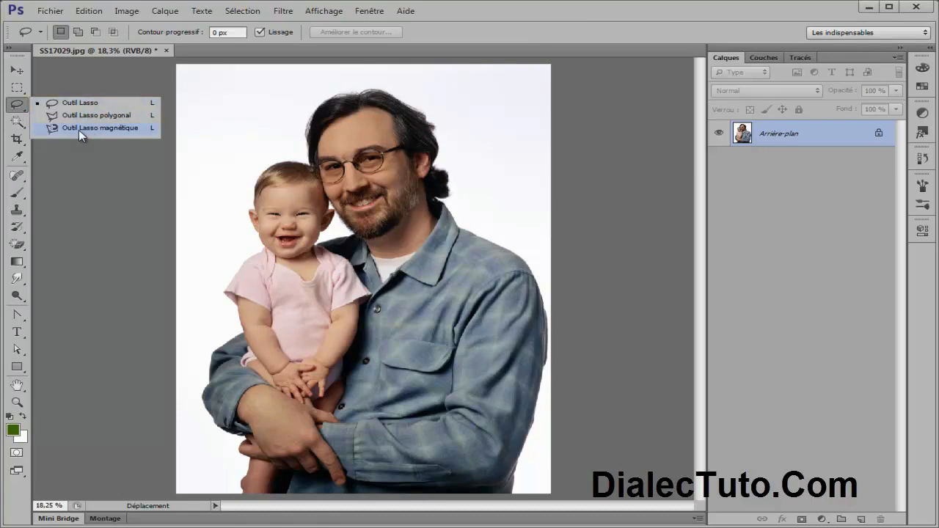
pyautogui.click(120, 130)
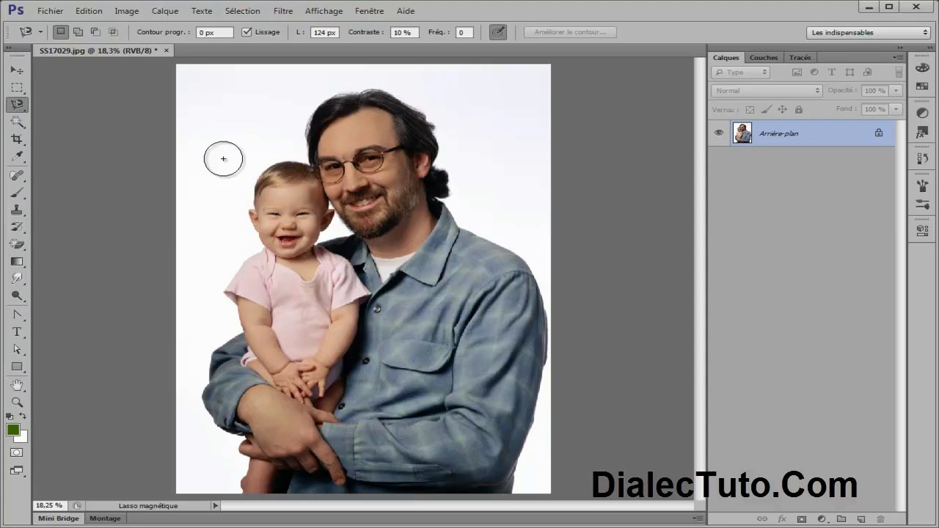
pyautogui.press('capslock')
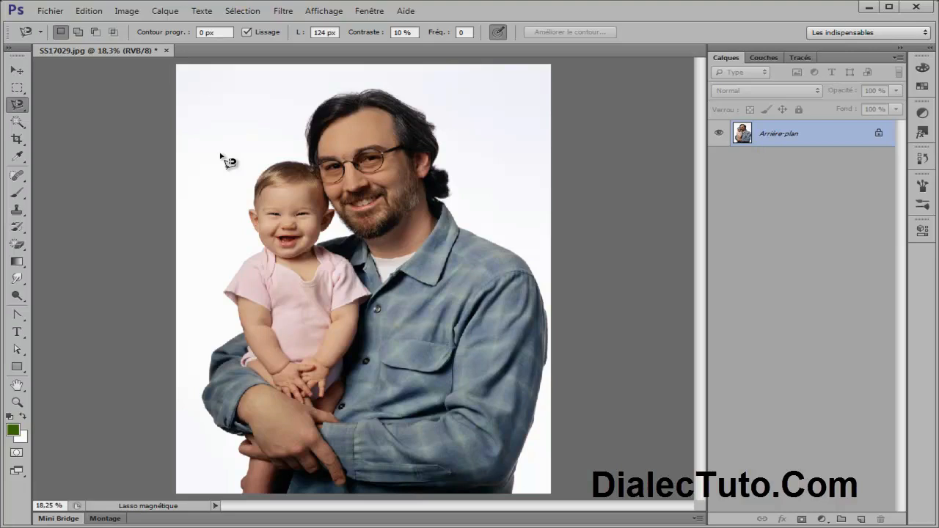
pyautogui.press('capslock')
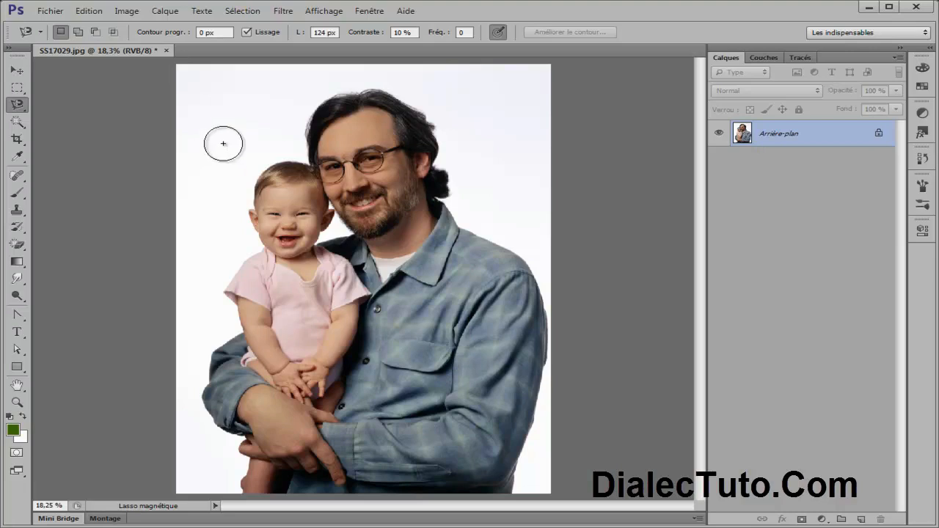
pyautogui.press('capslock')
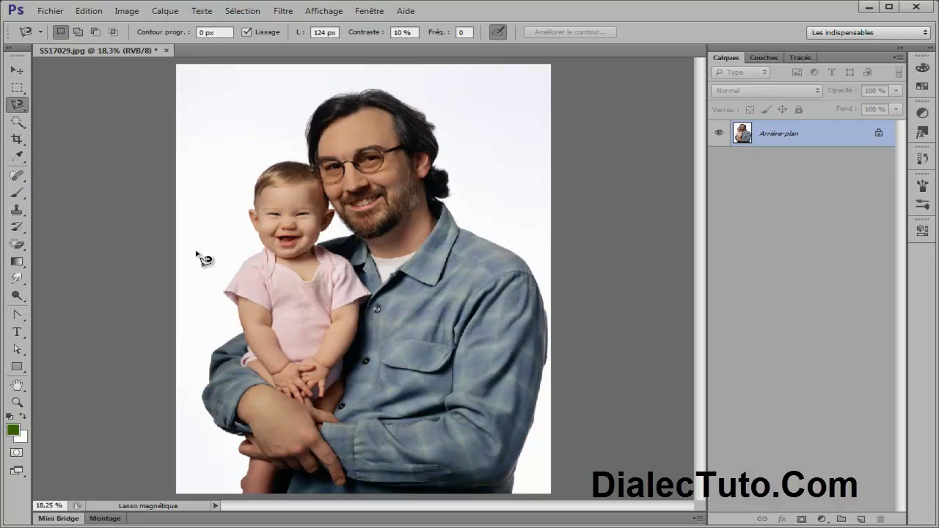
# Step: Outline the baby's sleeve on the image's left side with the Magnetic Lasso, and clear the resulting selection
pyautogui.hotkey('ctrl', '+')
pyautogui.hotkey('ctrl', '+')
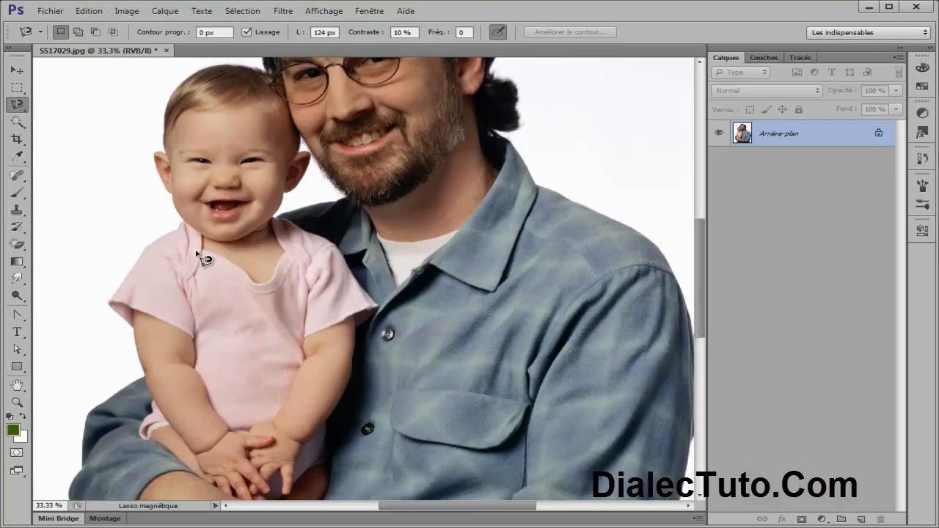
pyautogui.hotkey('ctrl', '-')
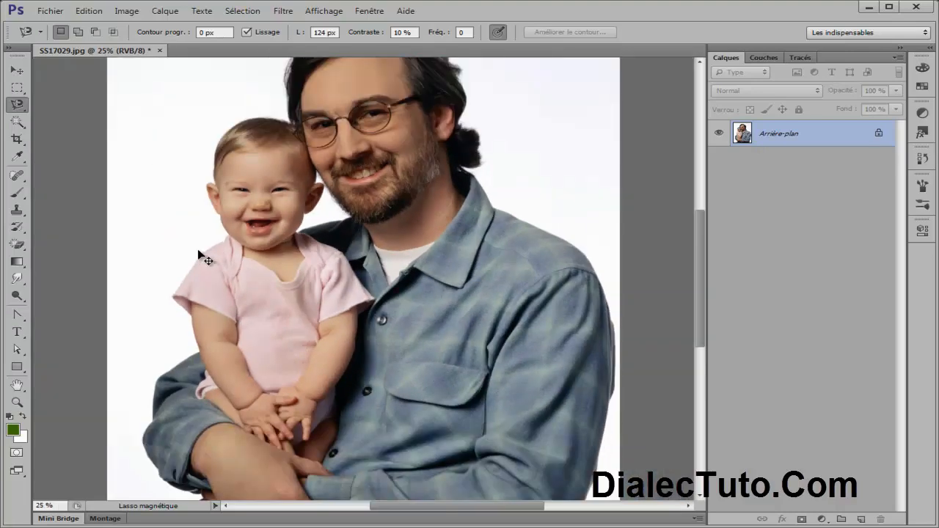
pyautogui.hotkey('ctrl', '+')
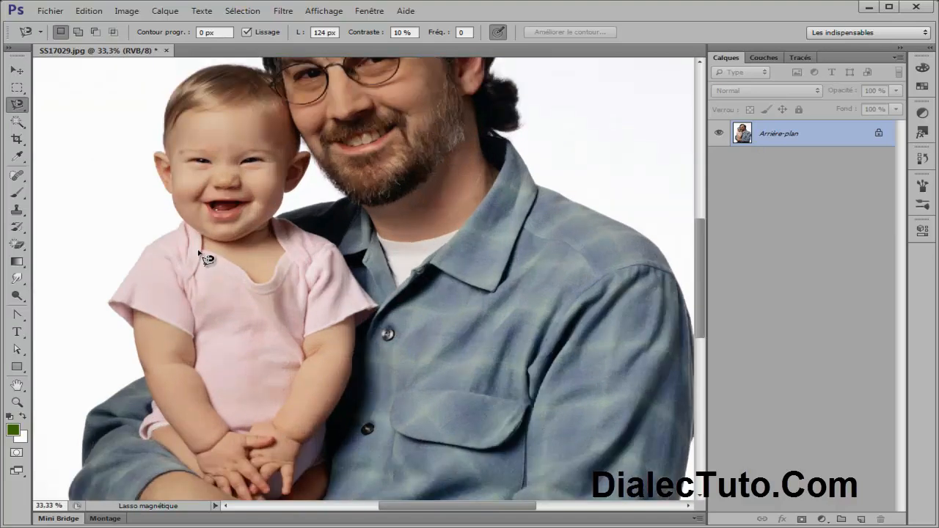
pyautogui.click(133, 328)
pyautogui.click(110, 303)
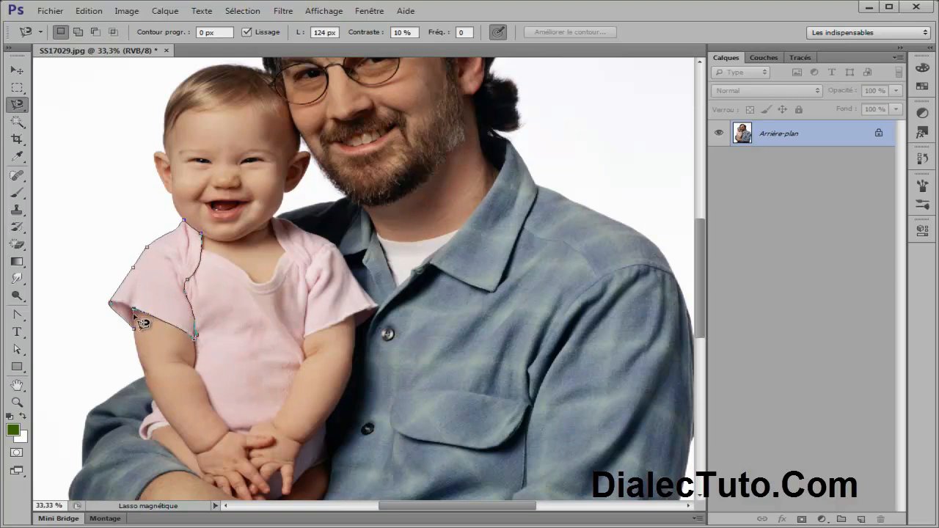
pyautogui.doubleClick(144, 338)
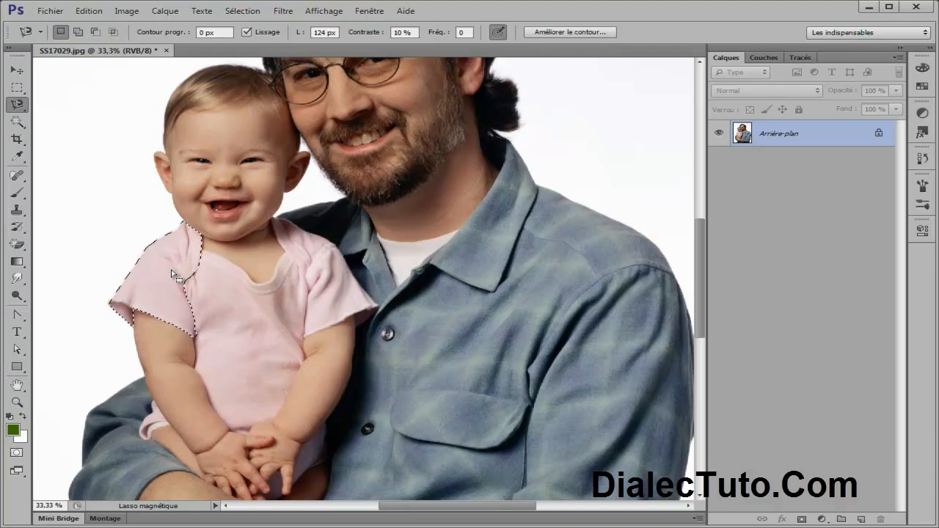
pyautogui.click(240, 12)
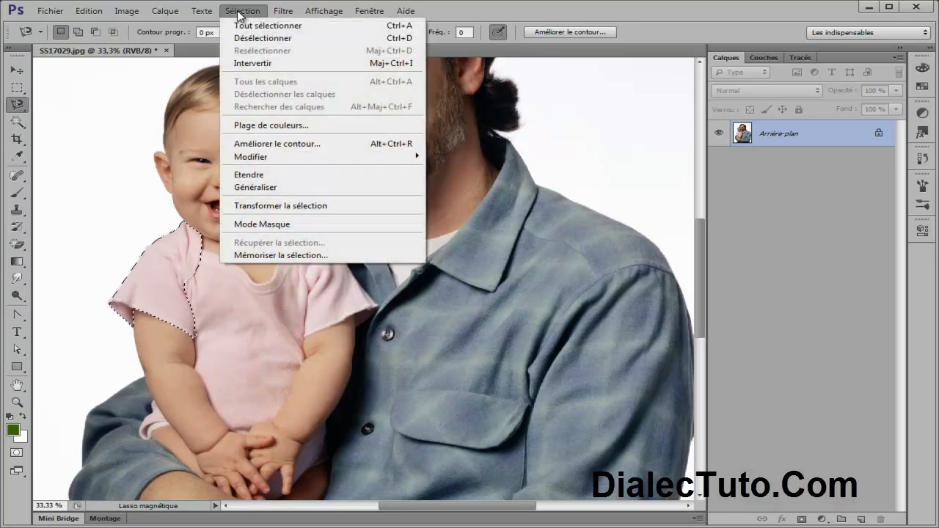
pyautogui.click(239, 37)
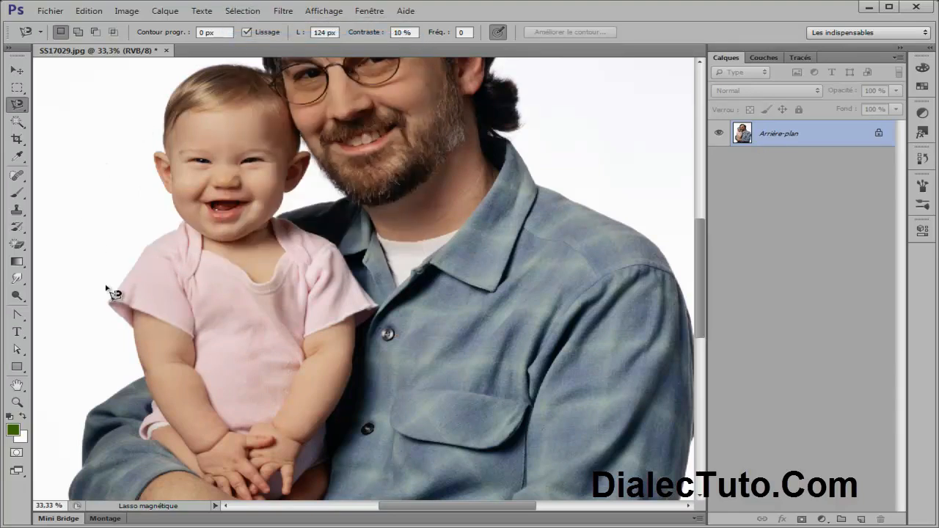
pyautogui.click(133, 329)
pyautogui.press('Escape')
pyautogui.click(134, 330)
pyautogui.press('Escape')
# Step: Set the Magnetic Lasso's frequency to 49 and display its cursor as the width circle
pyautogui.moveTo(436, 34); pyautogui.dragTo(647, 36)
pyautogui.press('Escape')
pyautogui.moveTo(447, 33); pyautogui.dragTo(335, 28)
pyautogui.click(445, 34)
pyautogui.moveTo(445, 34)
pyautogui.mouseDown()
pyautogui.moveTo(464, 34)
pyautogui.moveTo(443, 37)
pyautogui.mouseUp()
pyautogui.press('capslock')
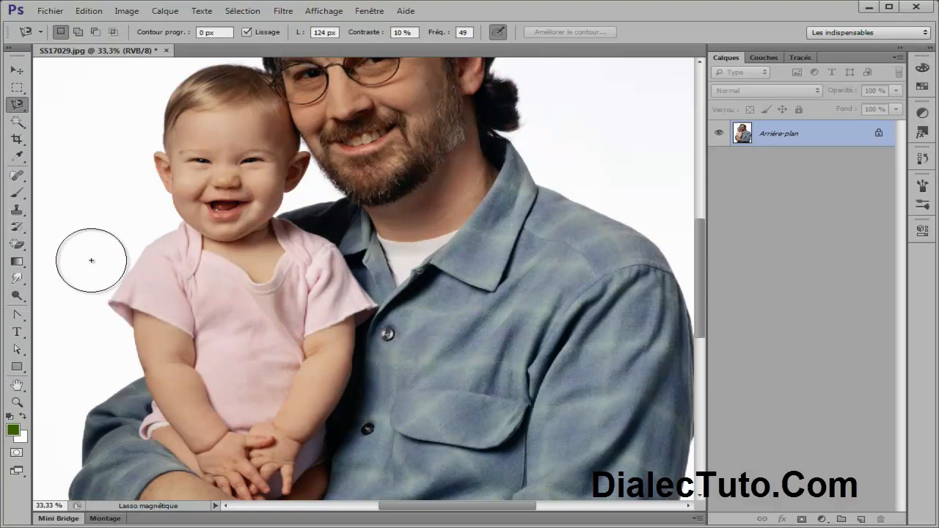
# Step: Select both of the baby's pink sleeves with the Magnetic Lasso, adding the second sleeve to the first selection
pyautogui.click(134, 328)
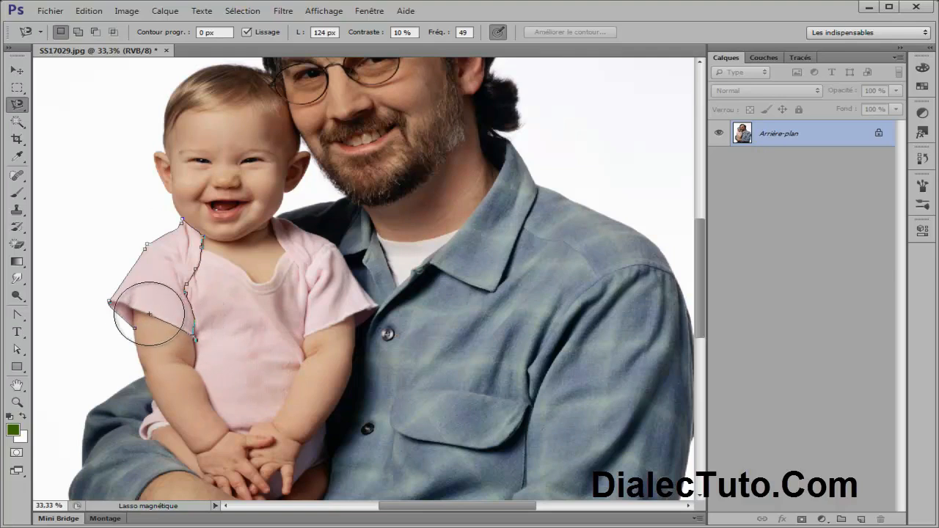
pyautogui.click(139, 333)
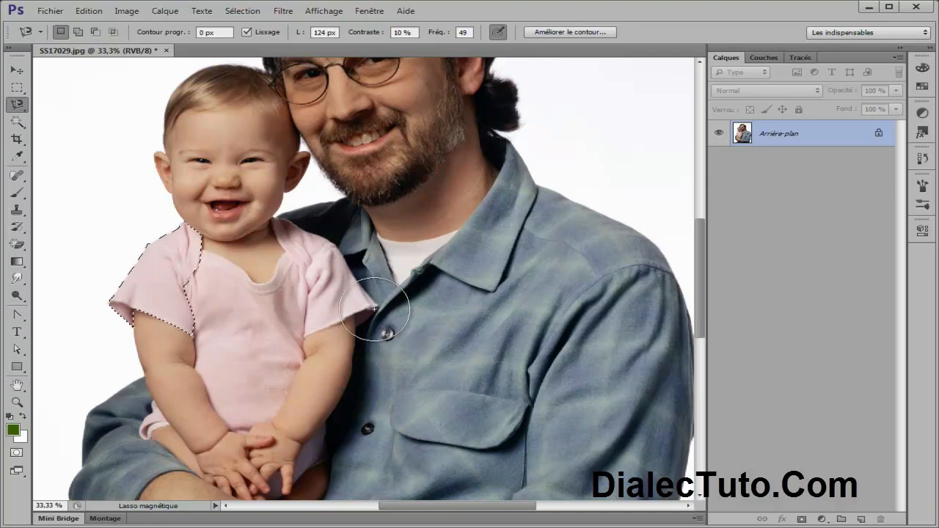
pyautogui.click(79, 35)
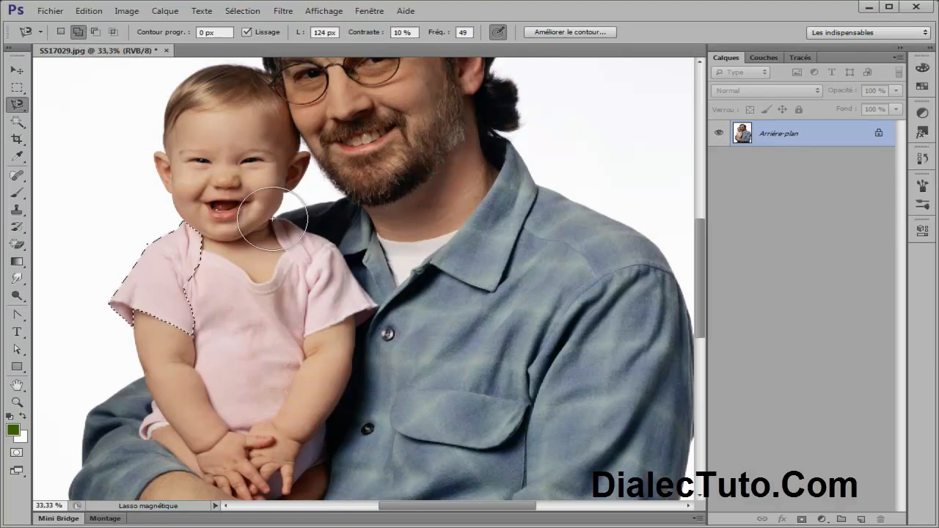
pyautogui.click(273, 218)
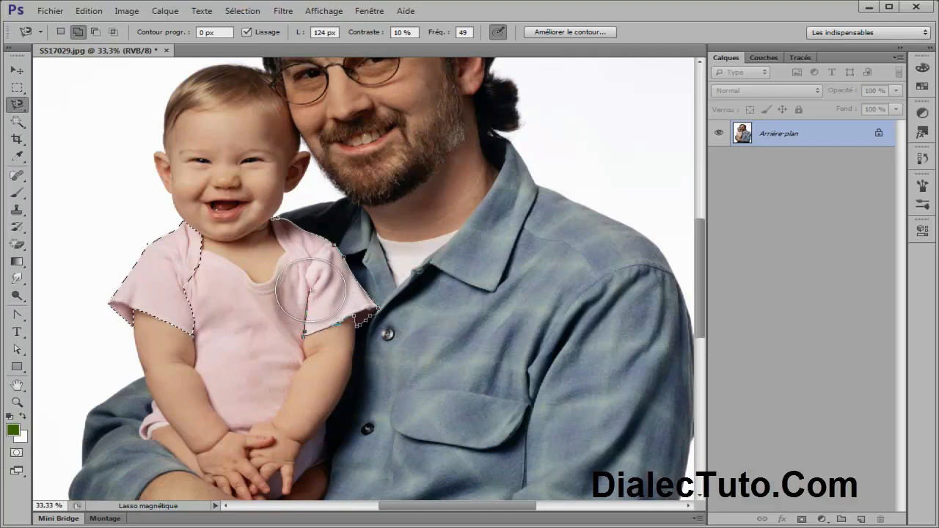
pyautogui.doubleClick(273, 219)
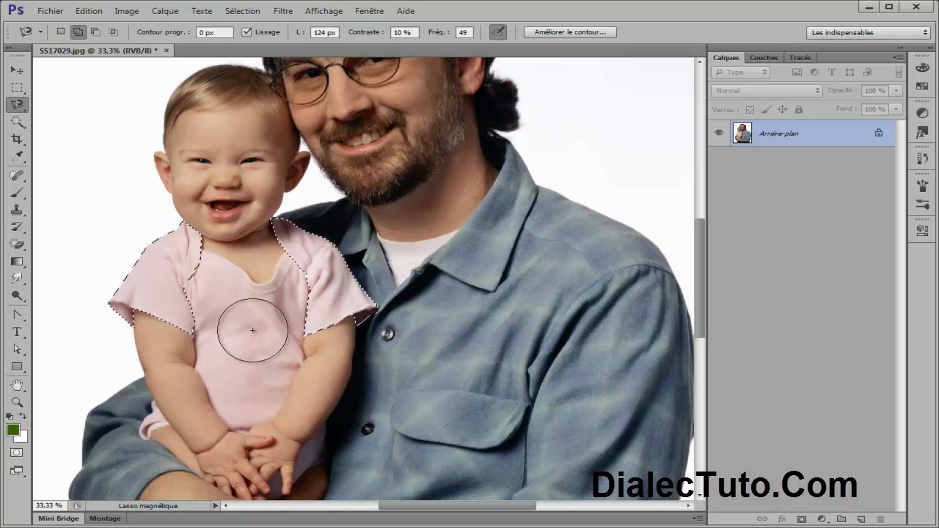
# Step: Activate the Brush tool, confirm green 3d6d09 as the foreground colour, and set the brush size to 246 px
pyautogui.click(19, 194)
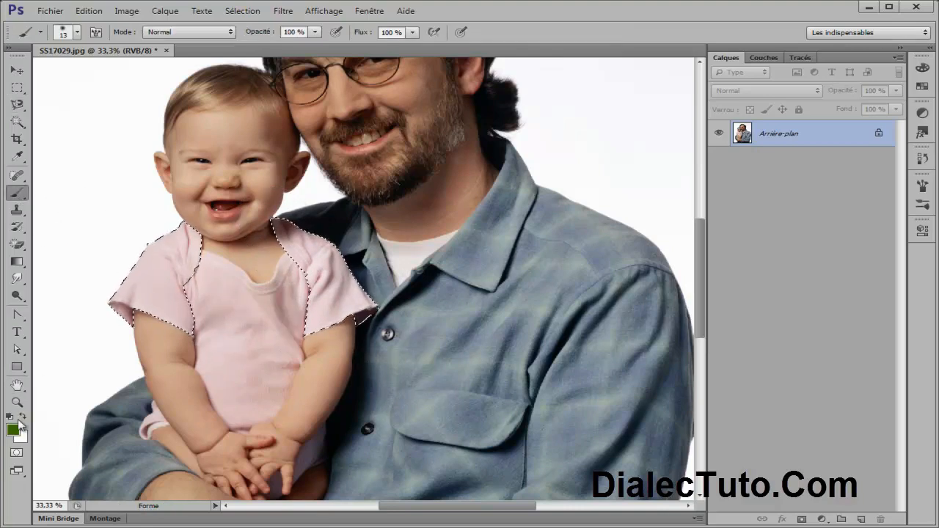
pyautogui.click(17, 428)
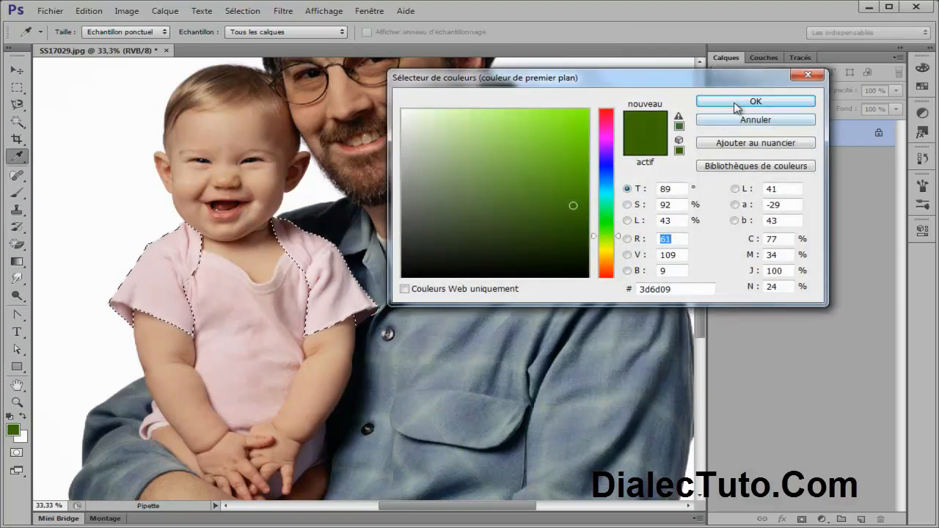
pyautogui.click(737, 103)
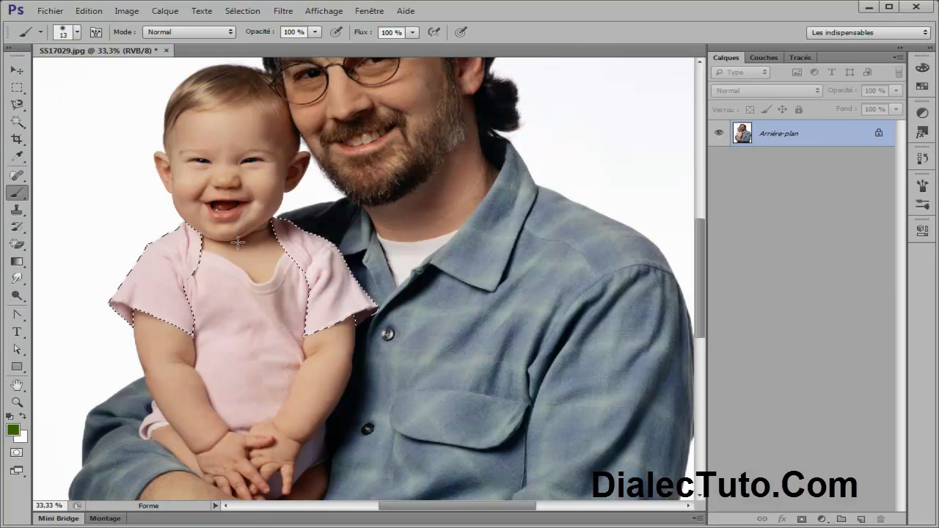
pyautogui.rightClick(141, 174)
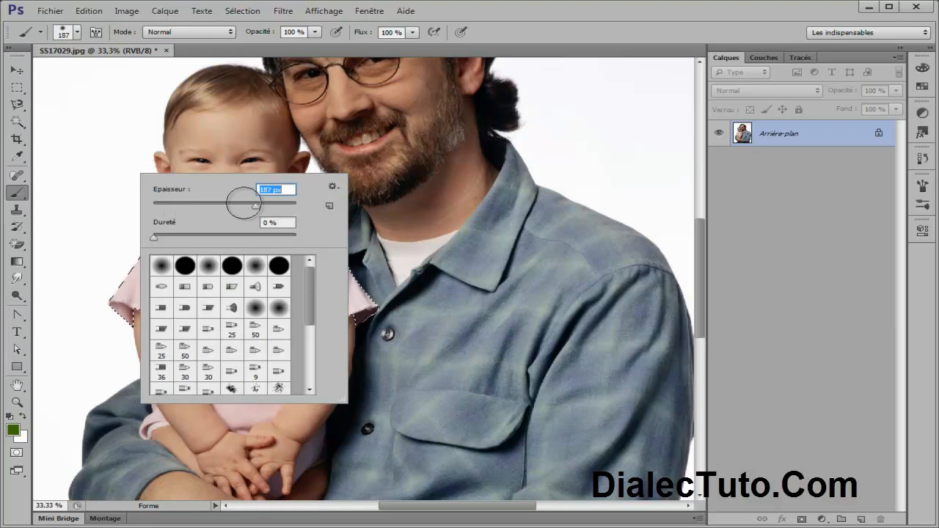
pyautogui.moveTo(255, 212); pyautogui.dragTo(262, 212)
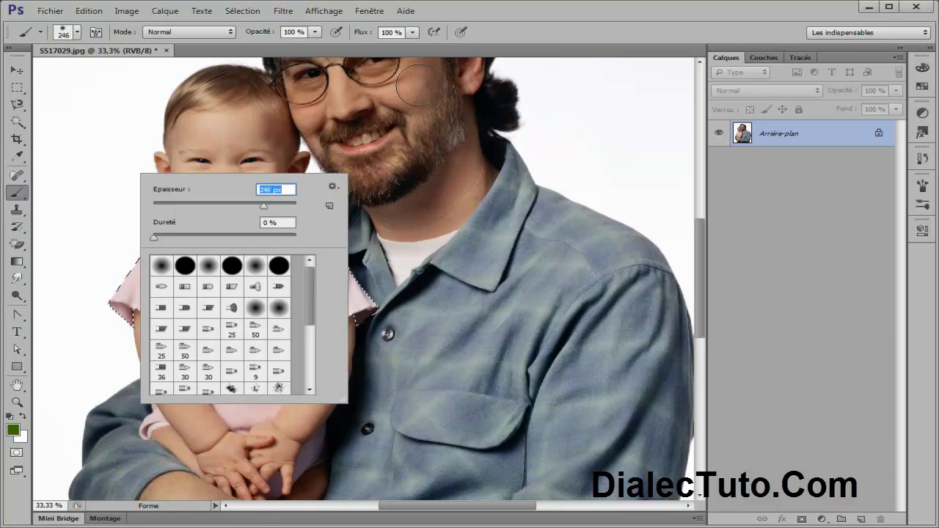
pyautogui.click(564, 26)
# Step: Paint the selected sleeve on the image's left side green at 100% opacity, and undo the brush stroke
pyautogui.moveTo(272, 37); pyautogui.dragTo(238, 36)
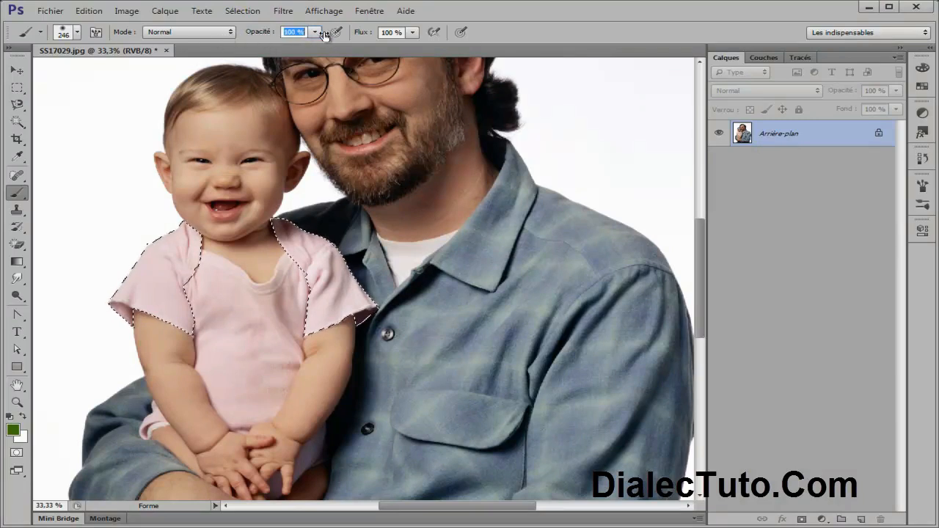
pyautogui.moveTo(135, 333)
pyautogui.mouseDown()
pyautogui.moveTo(149, 247)
pyautogui.moveTo(115, 330)
pyautogui.moveTo(178, 256)
pyautogui.moveTo(183, 227)
pyautogui.mouseUp()
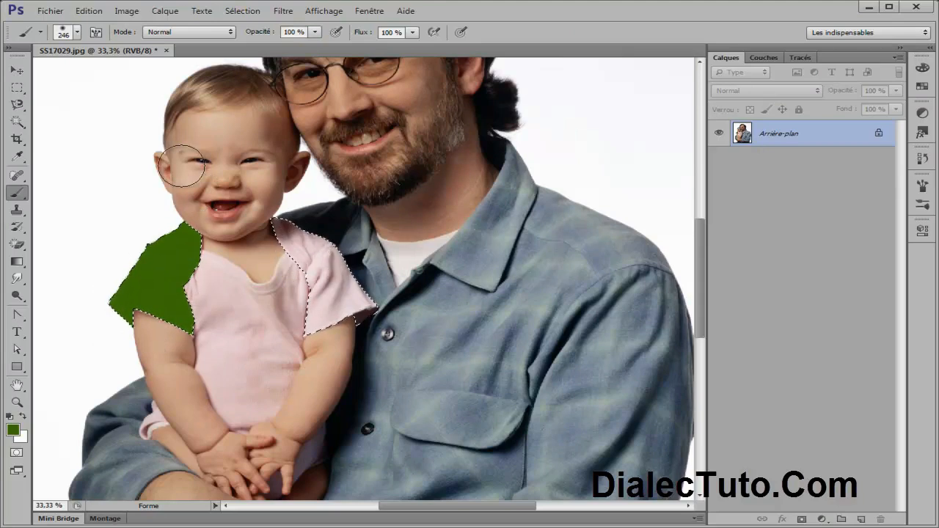
pyautogui.click(89, 10)
pyautogui.click(169, 27)
# Step: Tint both selected sleeves green with repeated brush strokes at 12% opacity, and deselect them
pyautogui.moveTo(265, 32)
pyautogui.mouseDown()
pyautogui.moveTo(214, 32)
pyautogui.moveTo(260, 34)
pyautogui.mouseUp()
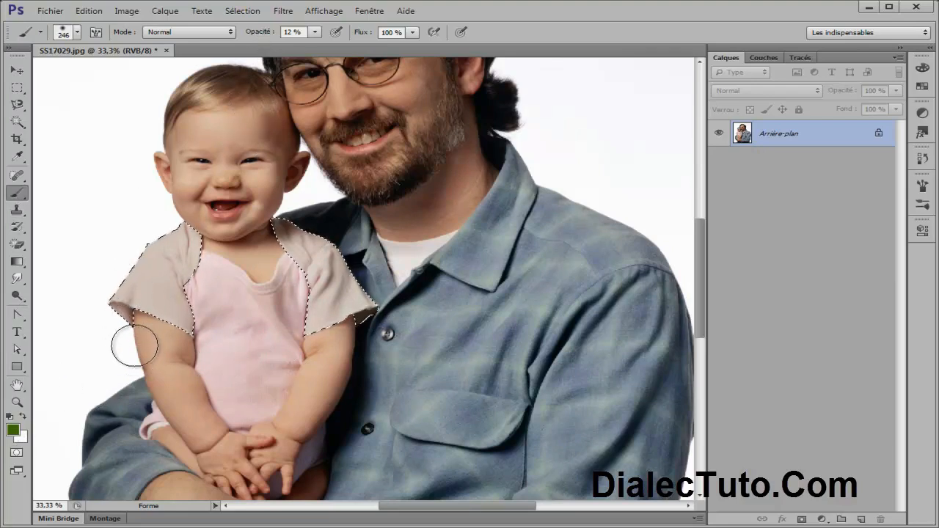
pyautogui.moveTo(130, 342); pyautogui.dragTo(172, 260)
pyautogui.moveTo(291, 233); pyautogui.dragTo(328, 341)
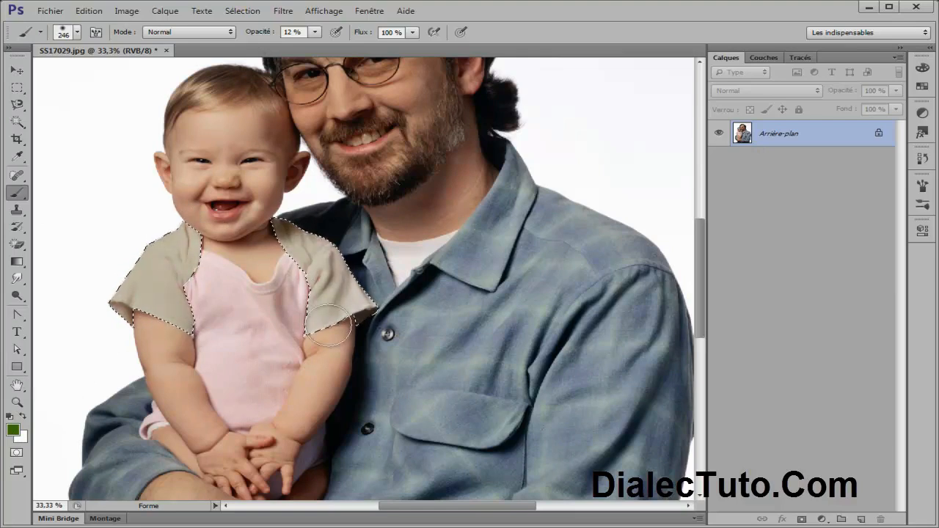
pyautogui.click(242, 10)
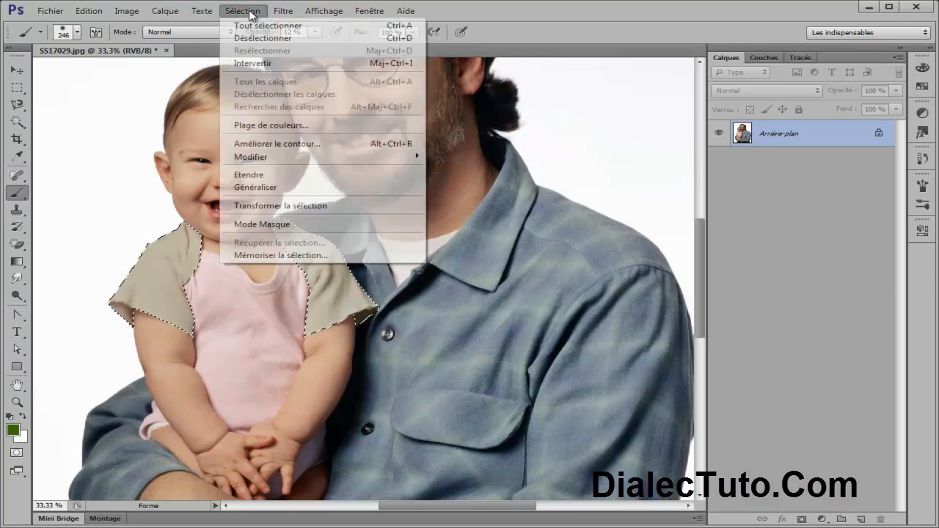
pyautogui.click(262, 38)
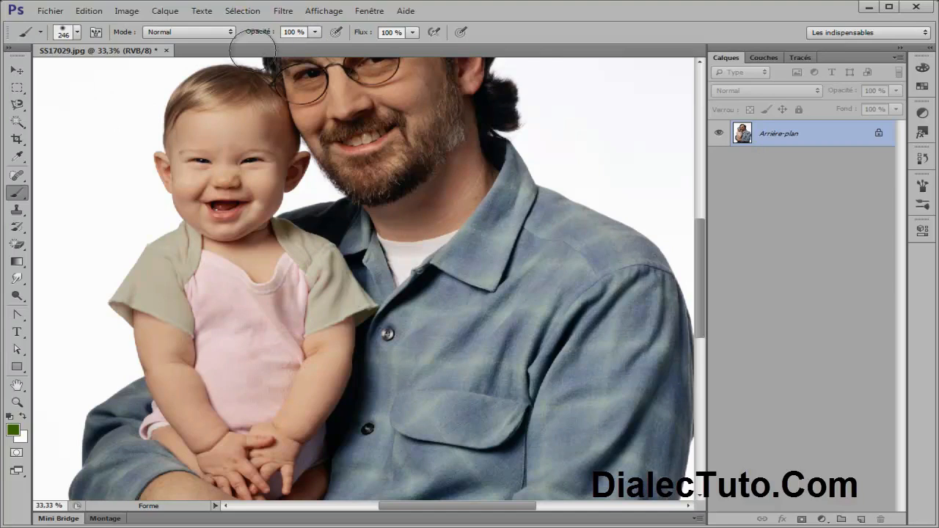
# Step: Paint a soft-edged green test stroke at 100% opacity on the white background beside the baby, and undo it
pyautogui.moveTo(88, 111); pyautogui.dragTo(72, 192)
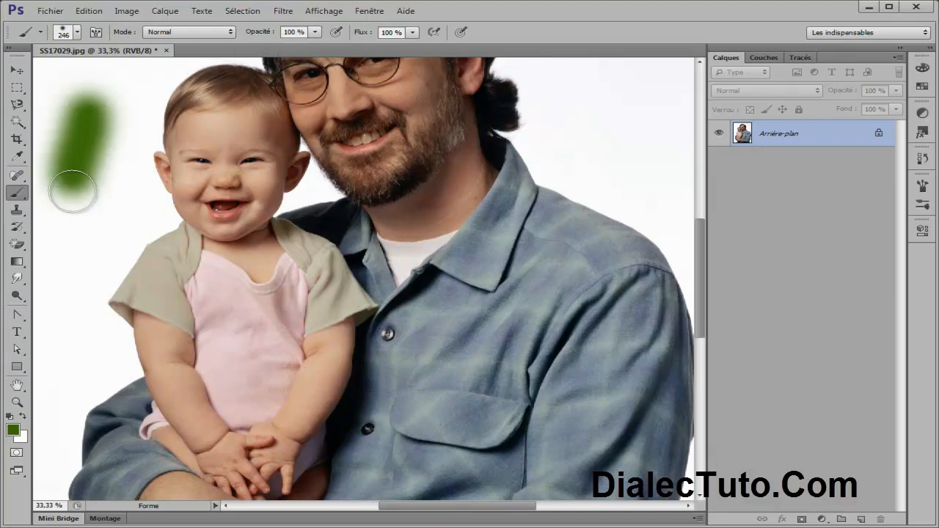
pyautogui.click(89, 11)
pyautogui.click(103, 26)
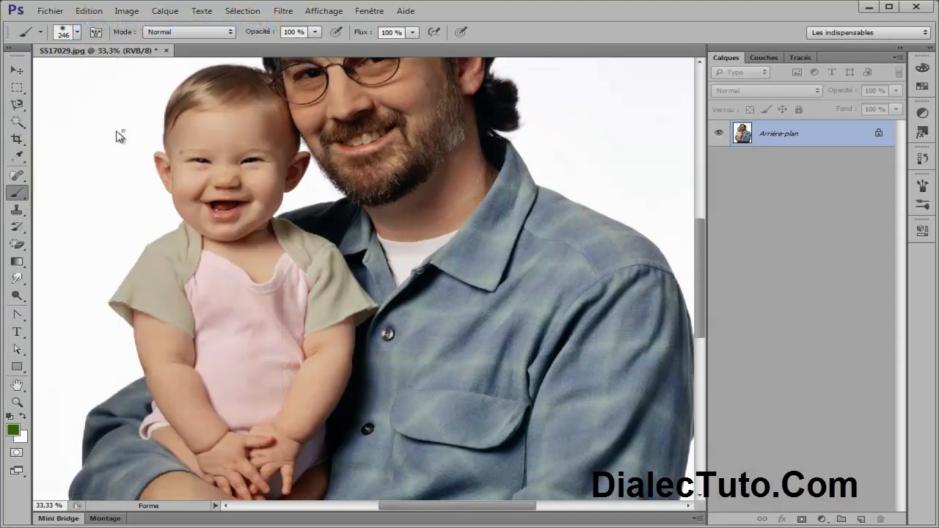
# Step: Set the brush hardness to 100%
pyautogui.rightClick(119, 135)
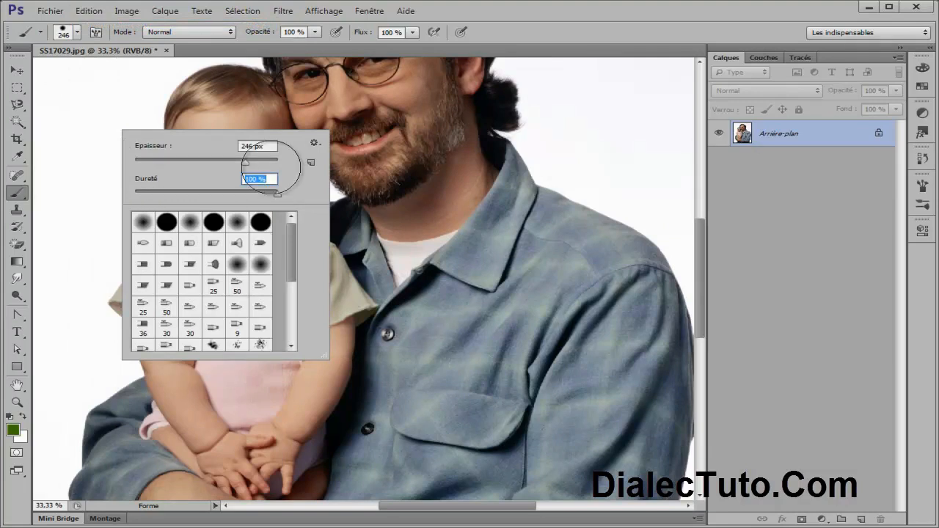
pyautogui.click(533, 6)
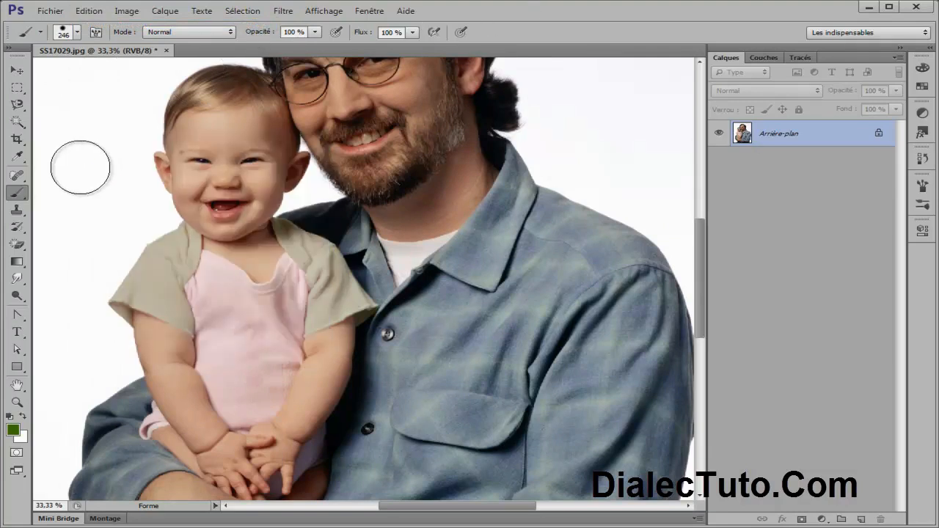
# Step: Paint two hard-edged green test strokes on the white background at 100% and 63% opacity, and undo both
pyautogui.moveTo(86, 124); pyautogui.dragTo(86, 188)
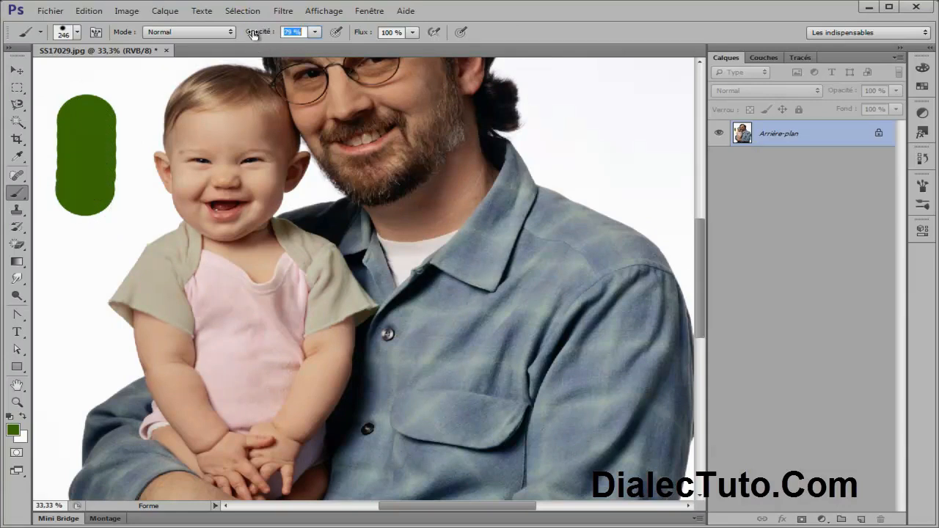
pyautogui.moveTo(74, 258); pyautogui.dragTo(72, 294)
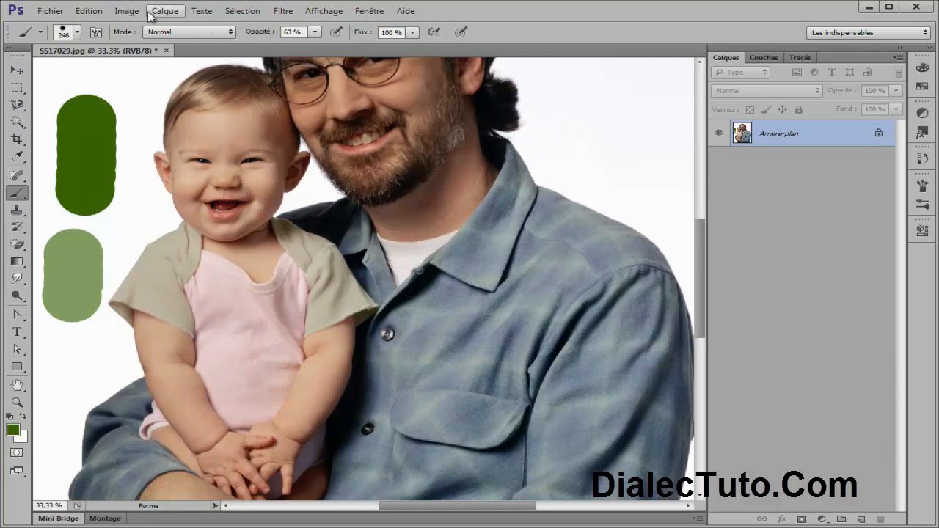
pyautogui.click(89, 10)
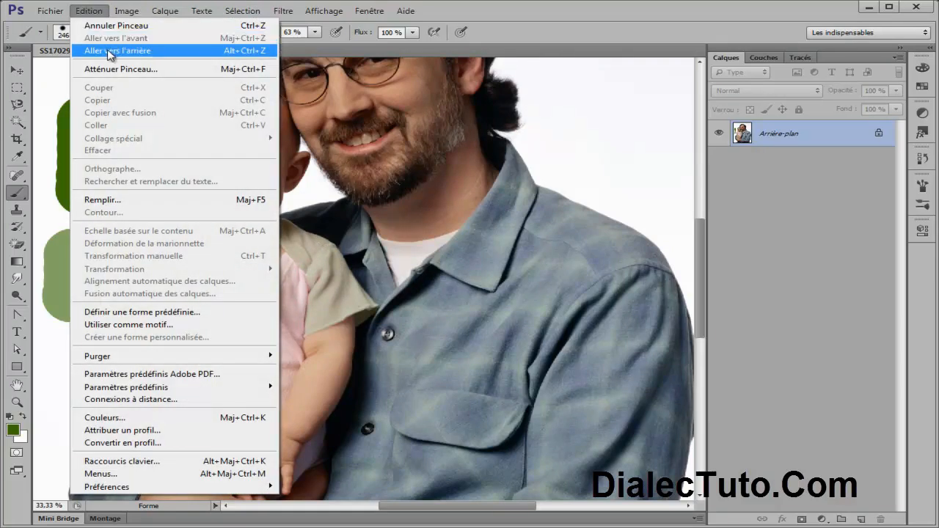
pyautogui.click(103, 43)
pyautogui.click(90, 12)
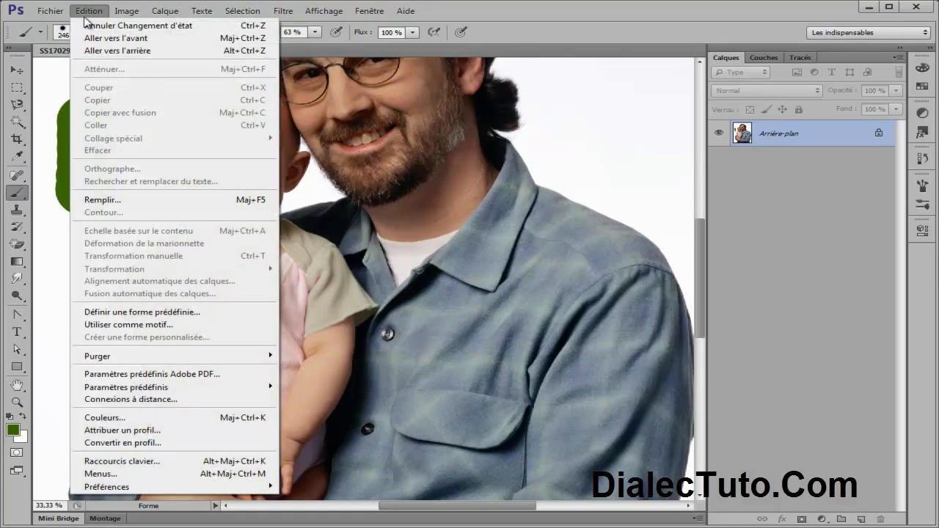
pyautogui.click(117, 53)
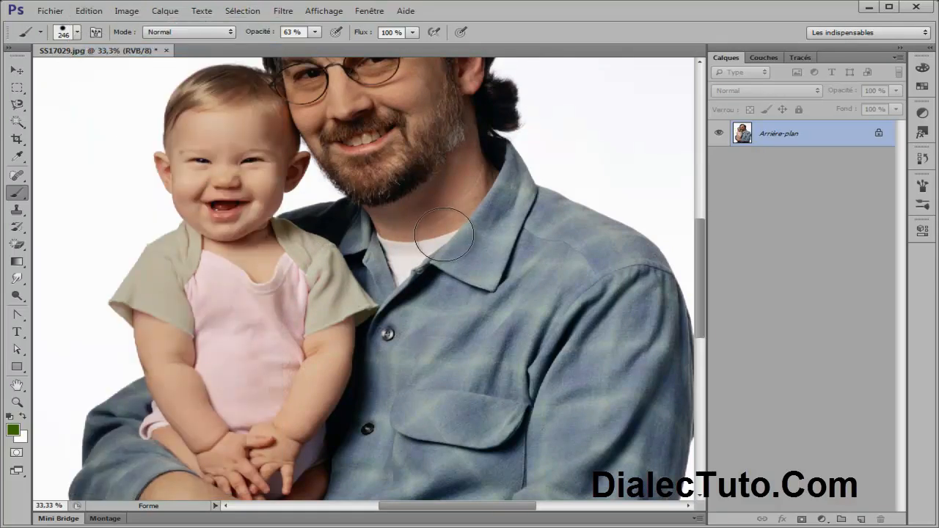